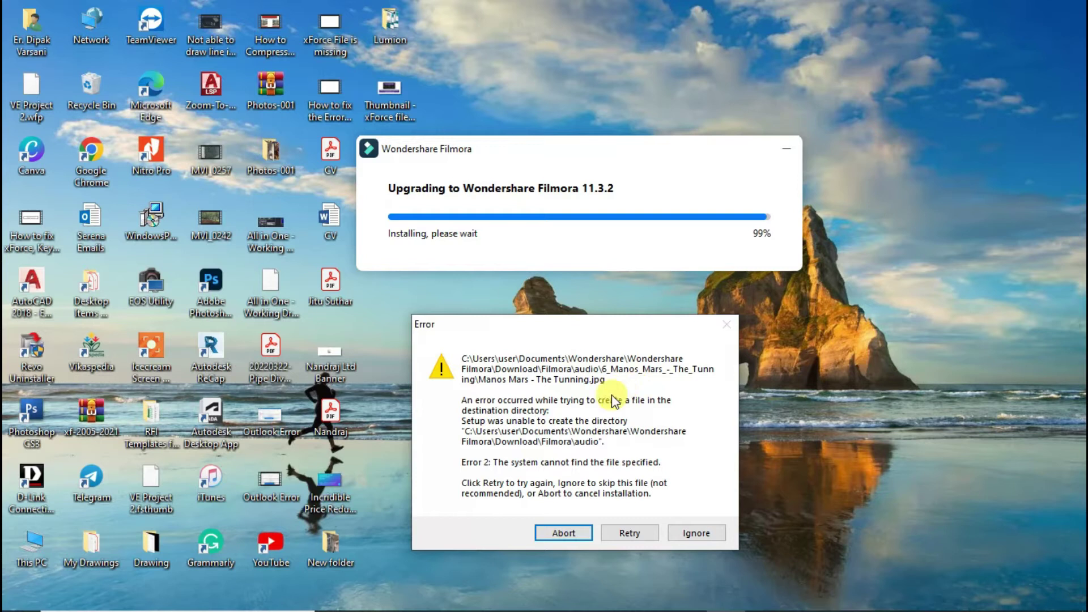
Go to Settings > Update & Security > Windows Security and launch Virus & threat protection
click(20, 601)
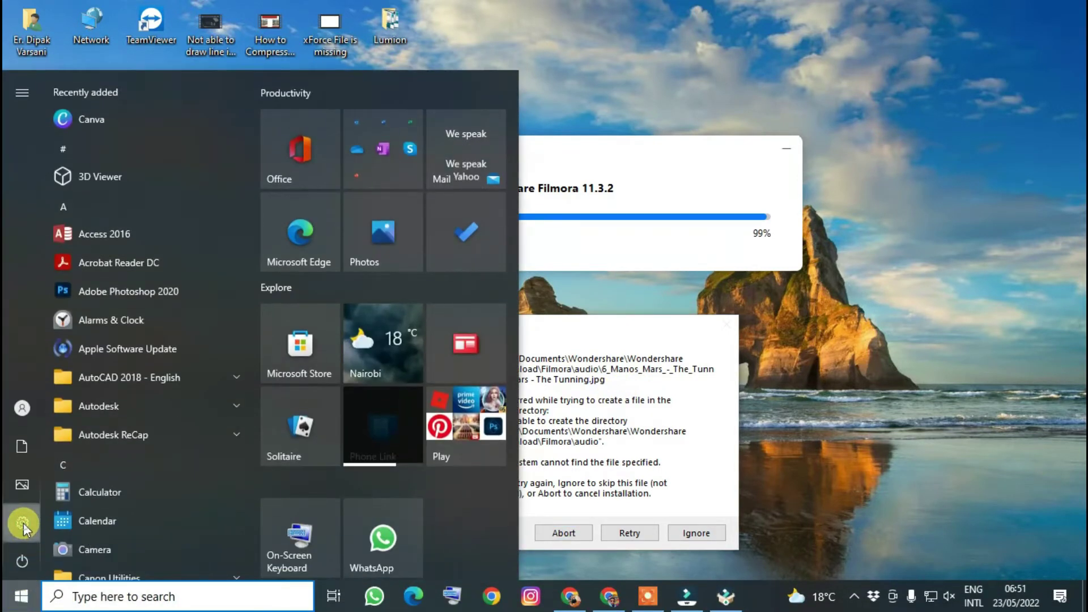
click(23, 522)
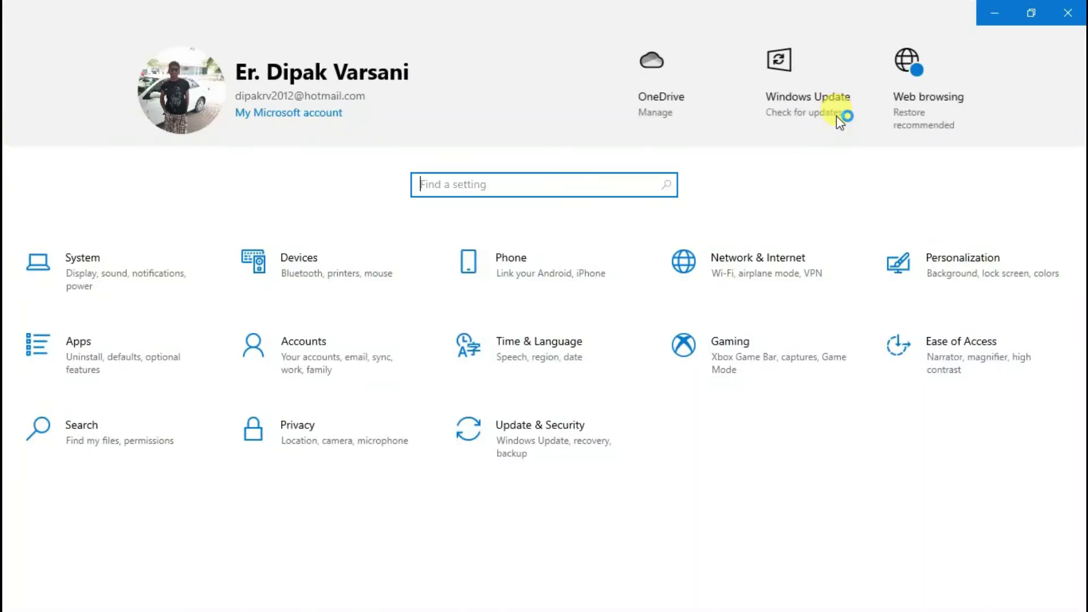
click(532, 457)
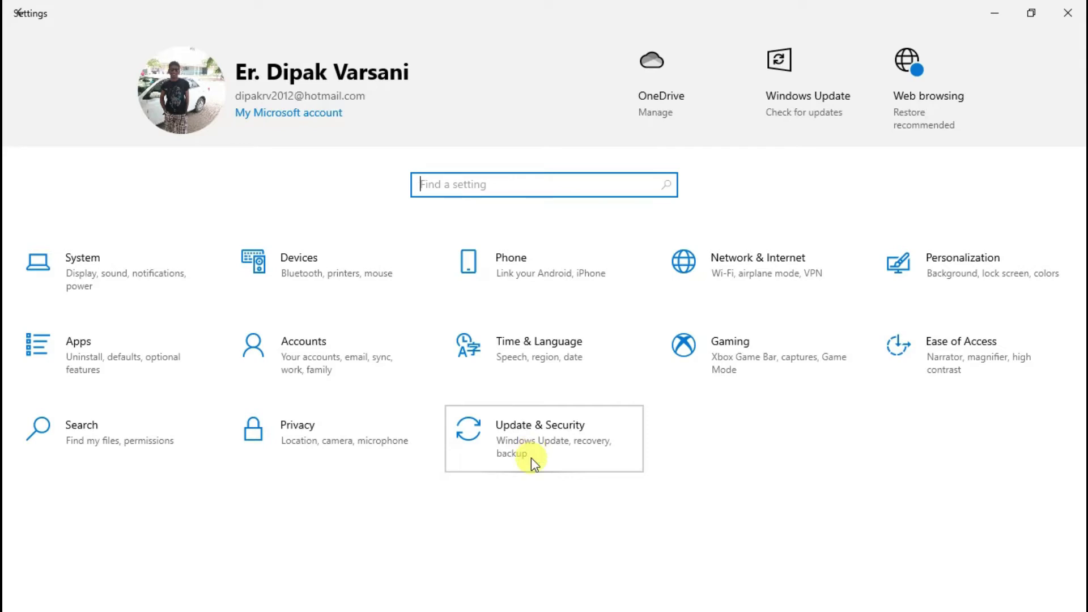
click(563, 444)
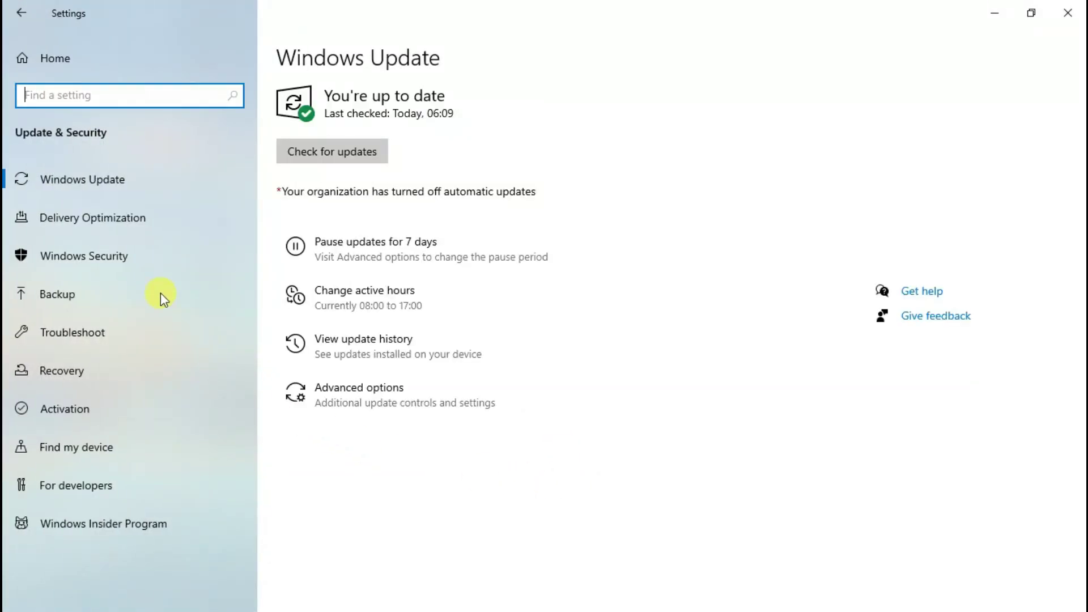
click(117, 253)
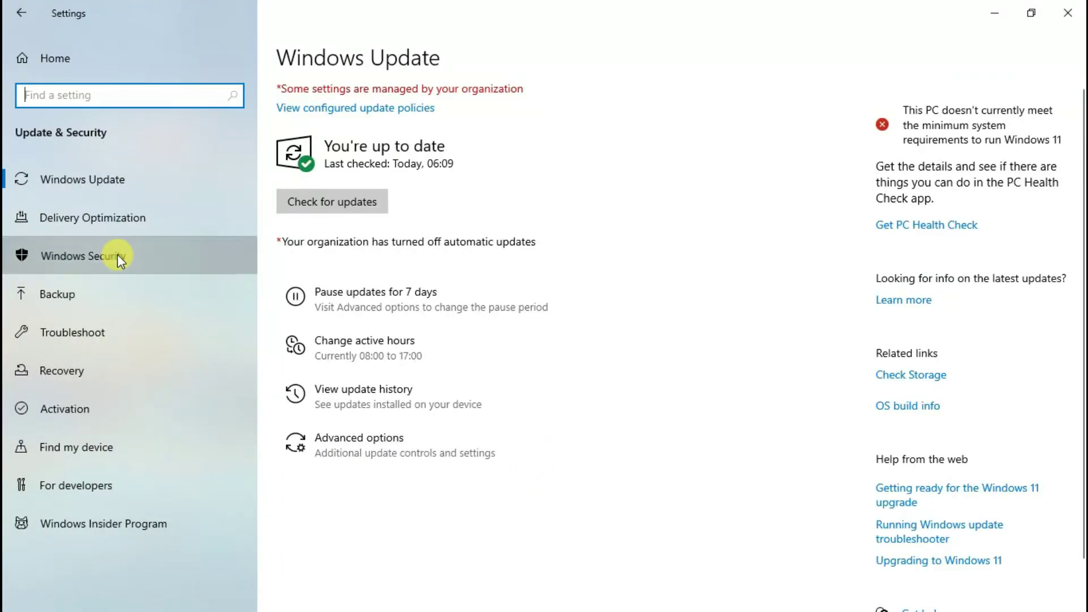
click(398, 232)
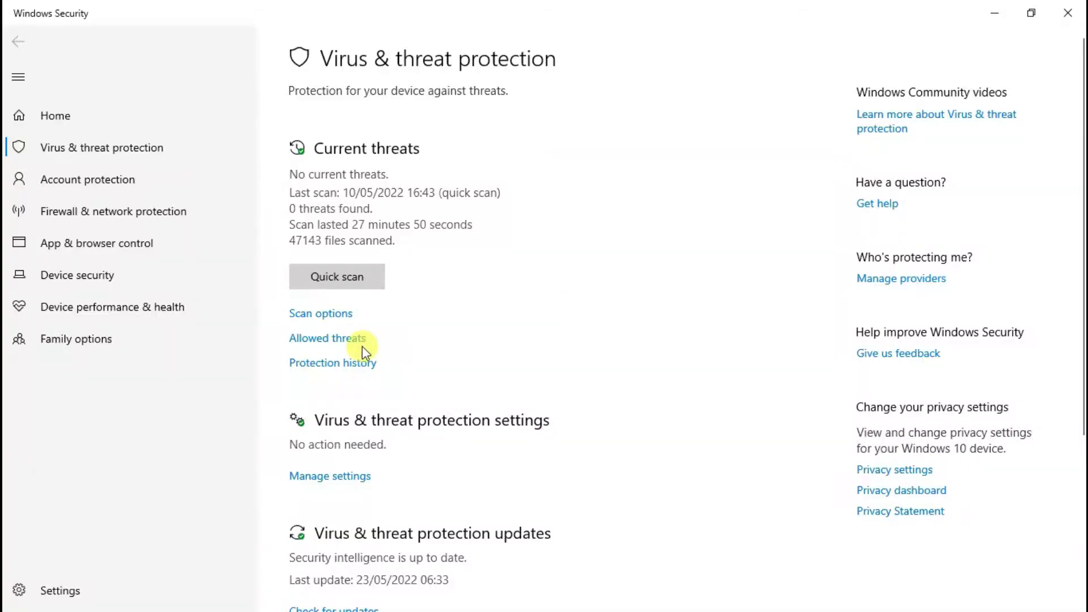
Open Protection history and expand its entries down to the 06:44 folder access block
click(352, 364)
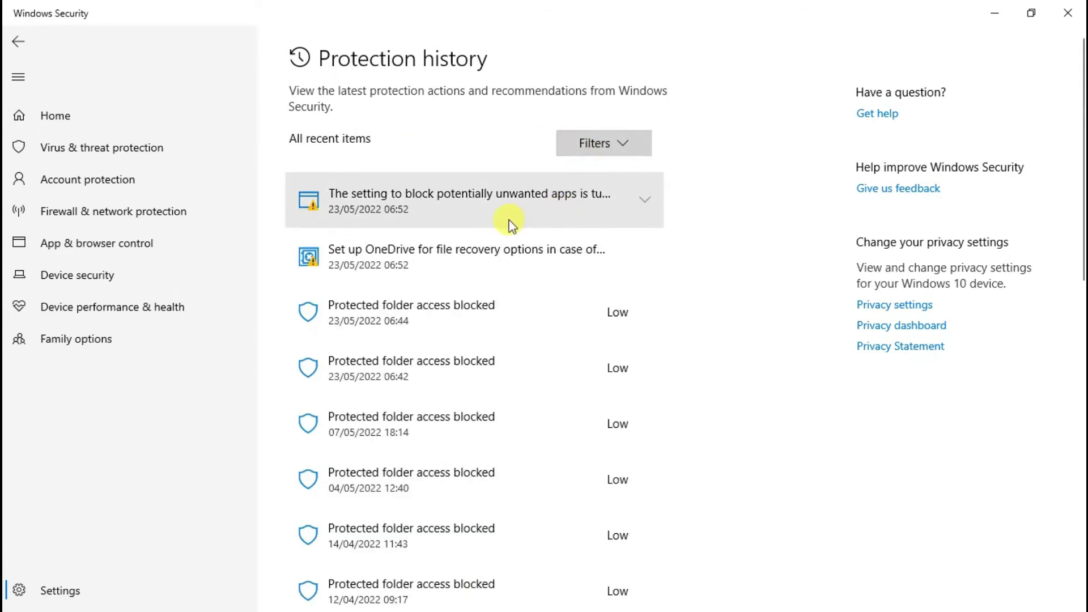
click(643, 200)
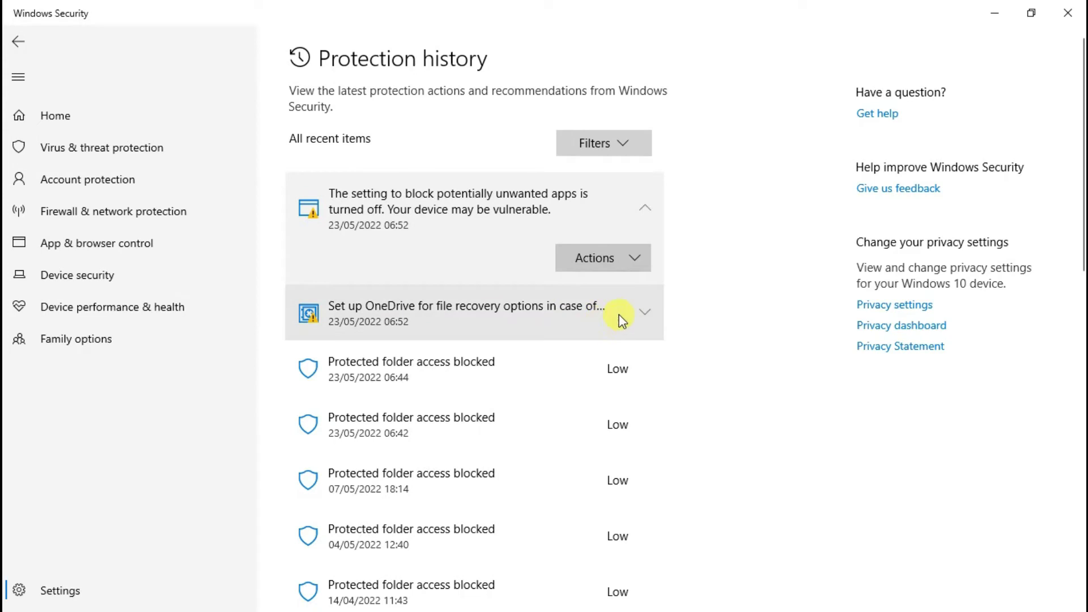
click(644, 313)
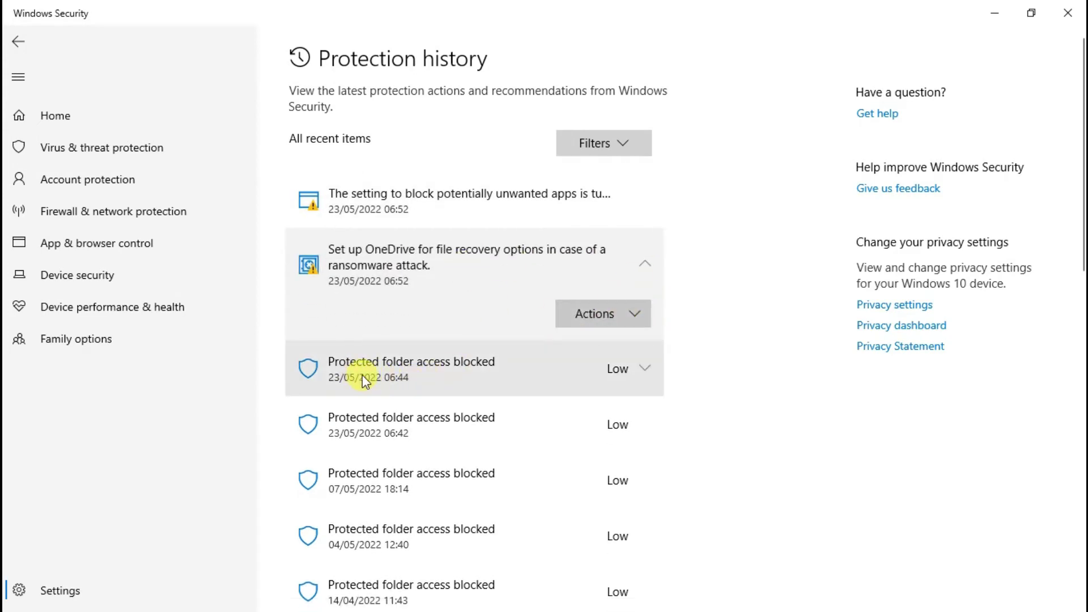
click(652, 371)
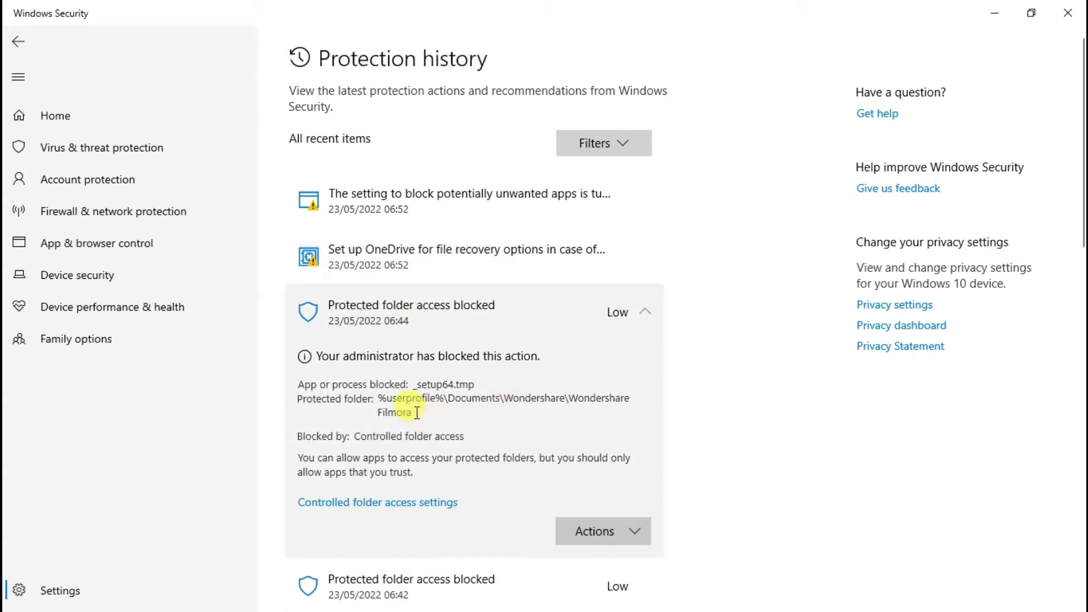
Select the blocked process _setup64.tmp and the protected Wondershare Filmora folder path
drag(420, 385, 476, 385)
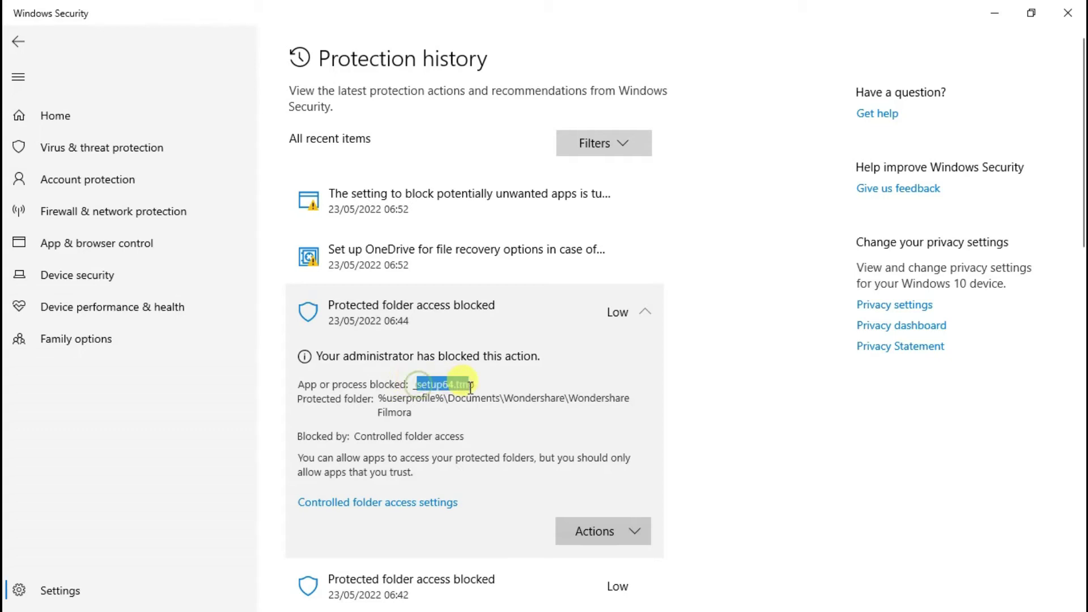
click(380, 400)
drag(380, 399, 455, 413)
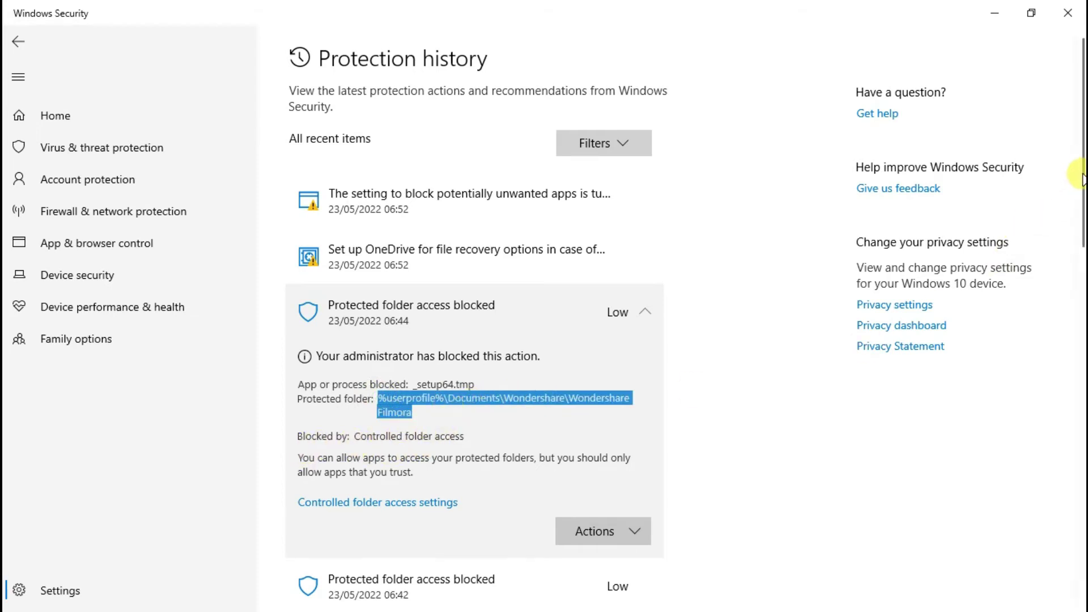
drag(1083, 181, 1061, 236)
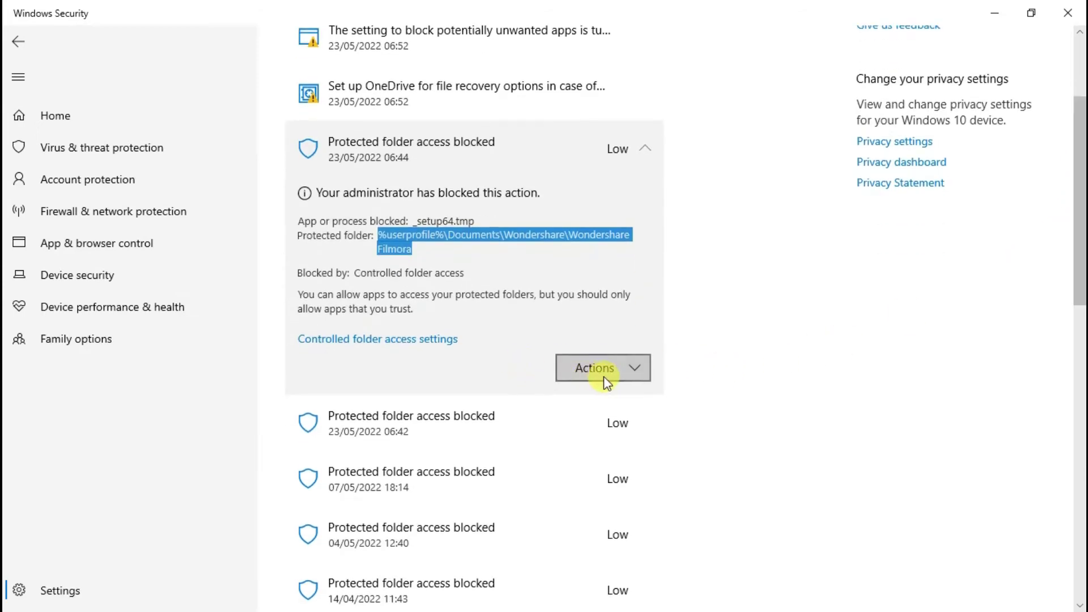
Allow _setup64.tmp on the device, then inspect the 06:42 entry's actions without changing it
click(633, 372)
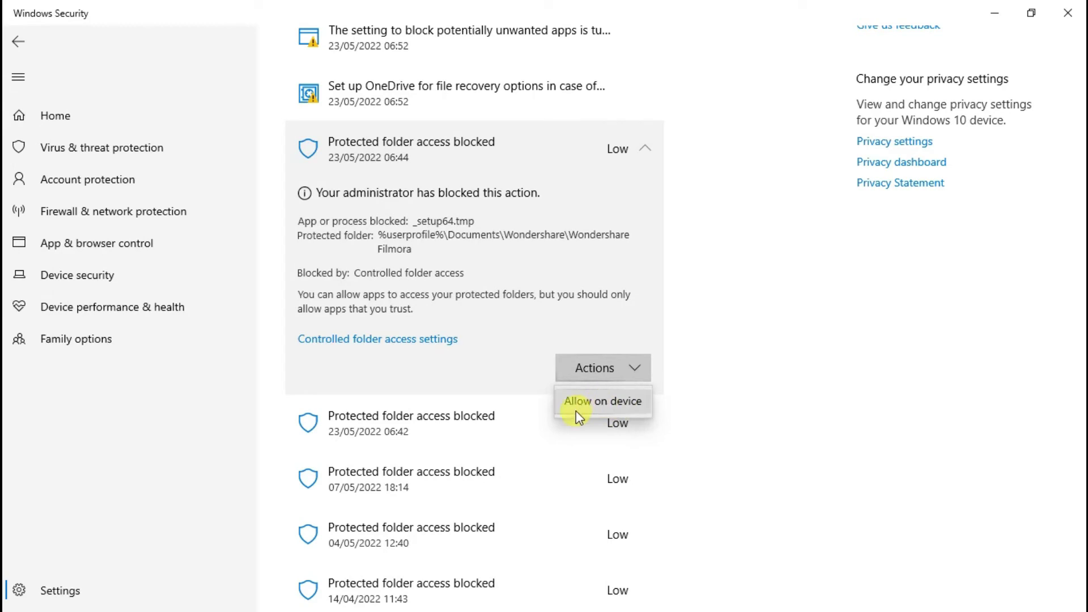
click(601, 402)
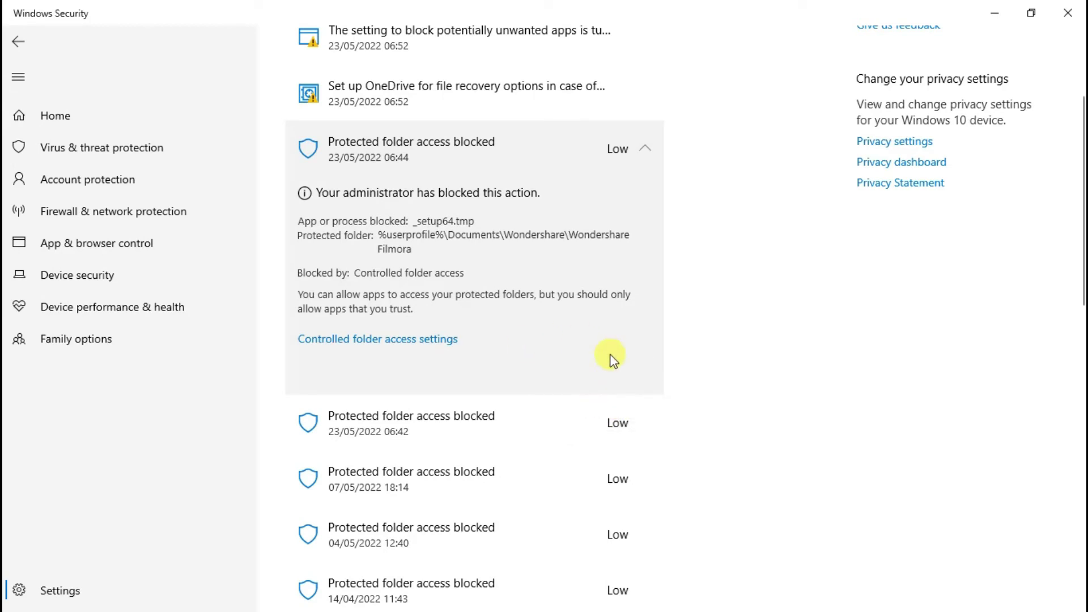
click(645, 425)
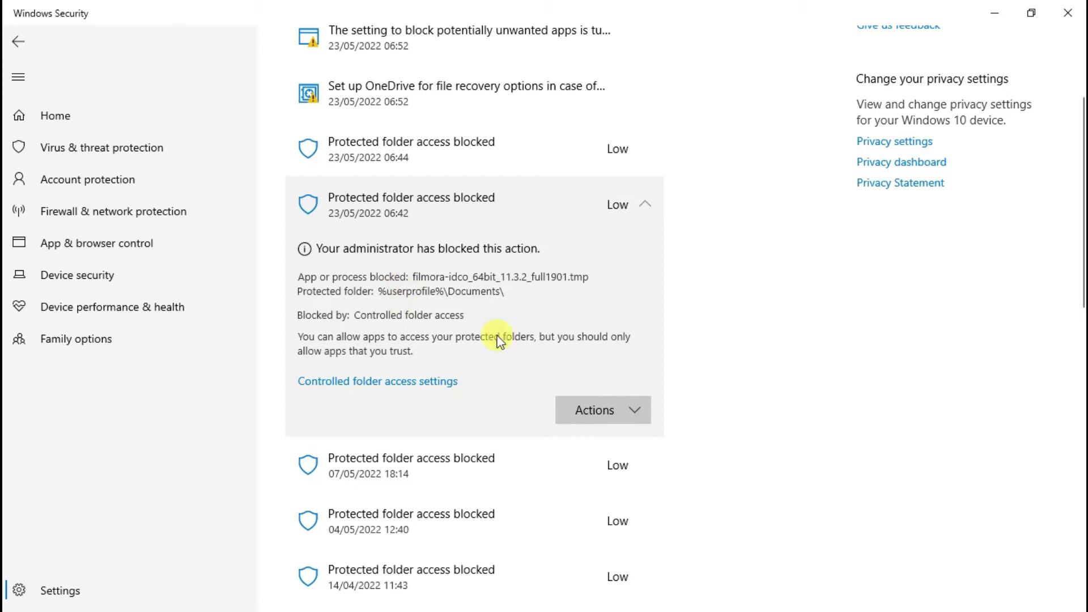
click(630, 410)
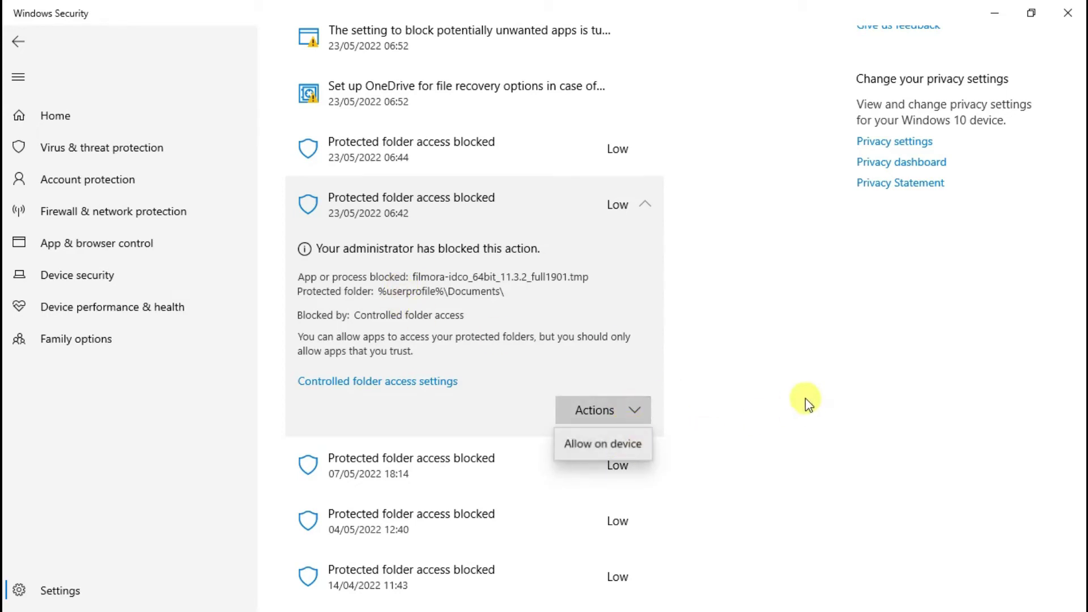
click(646, 158)
click(646, 150)
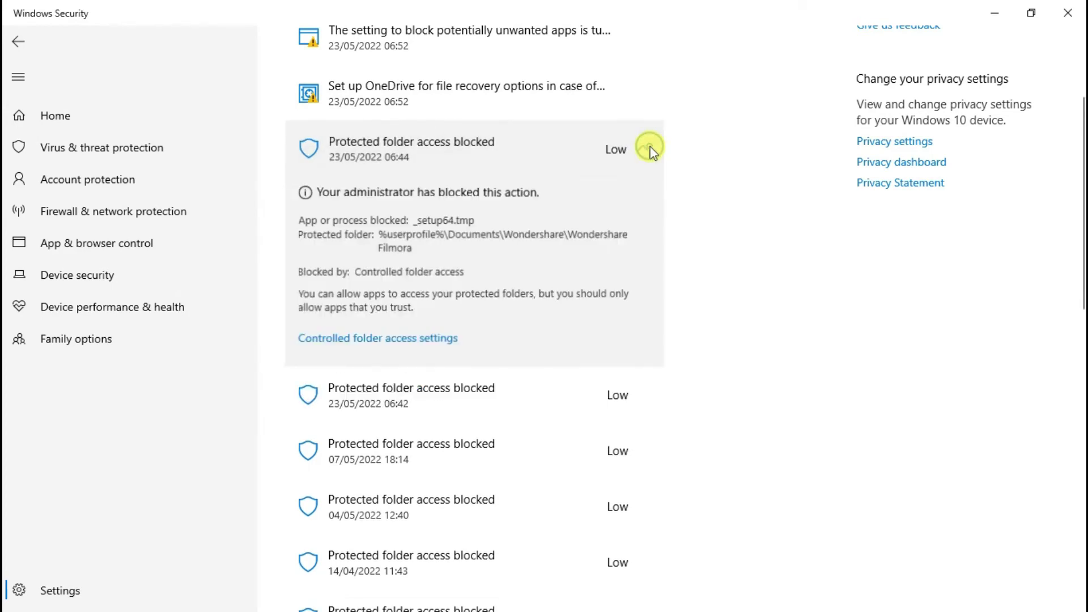
Allow the 06:42 blocked filmora-idco_64bit_11.3.2_full1901.tmp installer file on the device
click(384, 155)
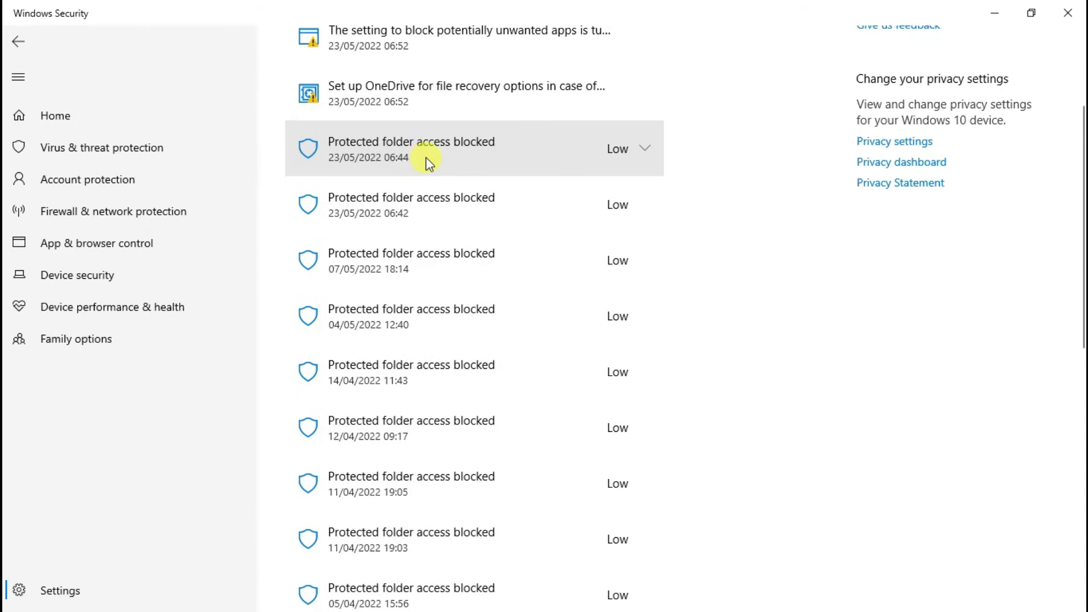
click(645, 147)
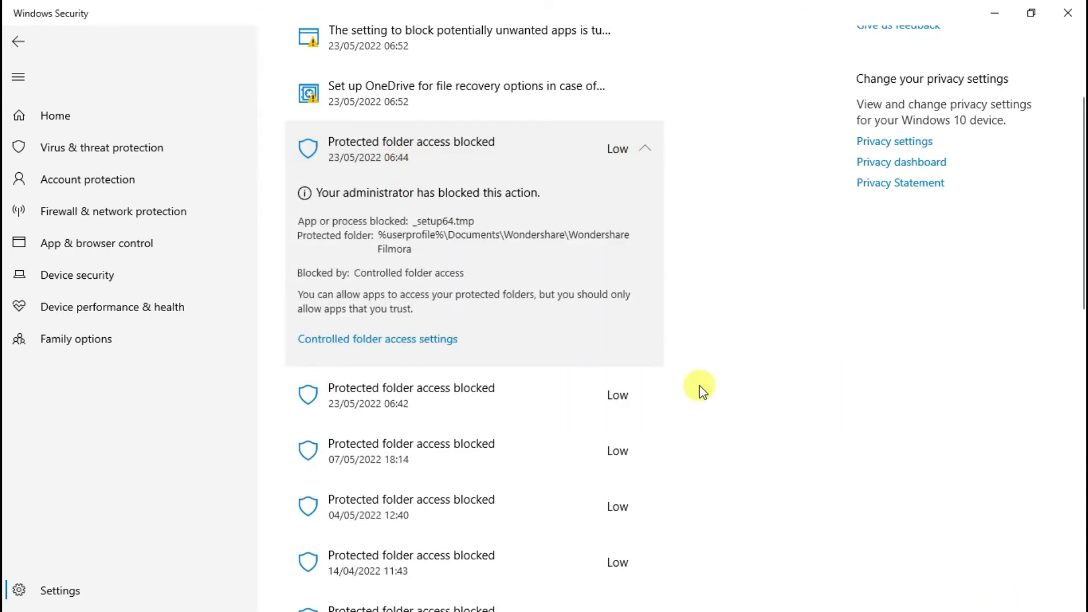
click(648, 396)
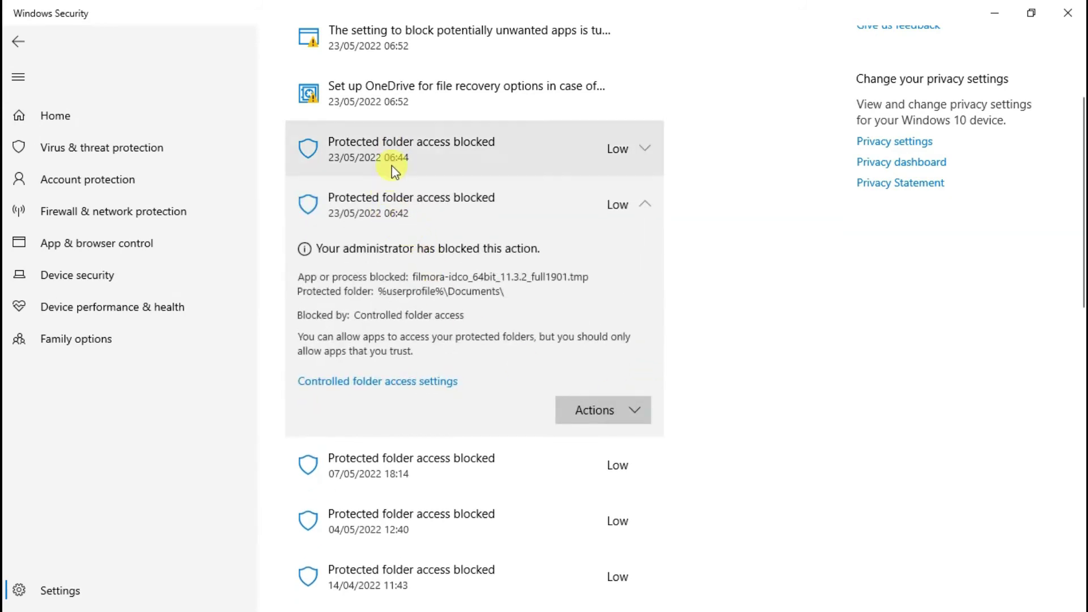
click(637, 421)
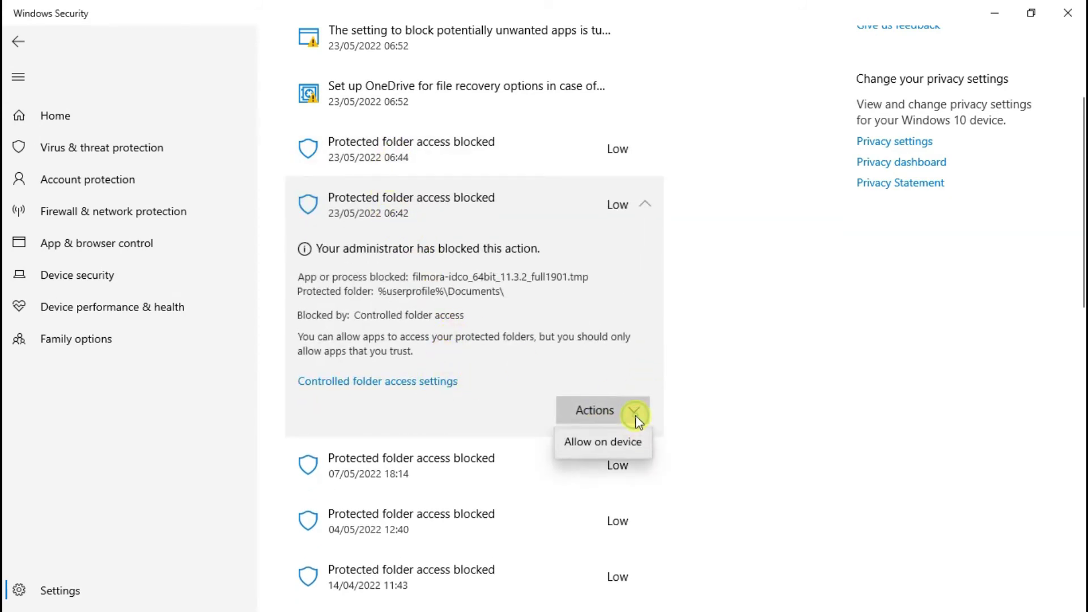
click(623, 445)
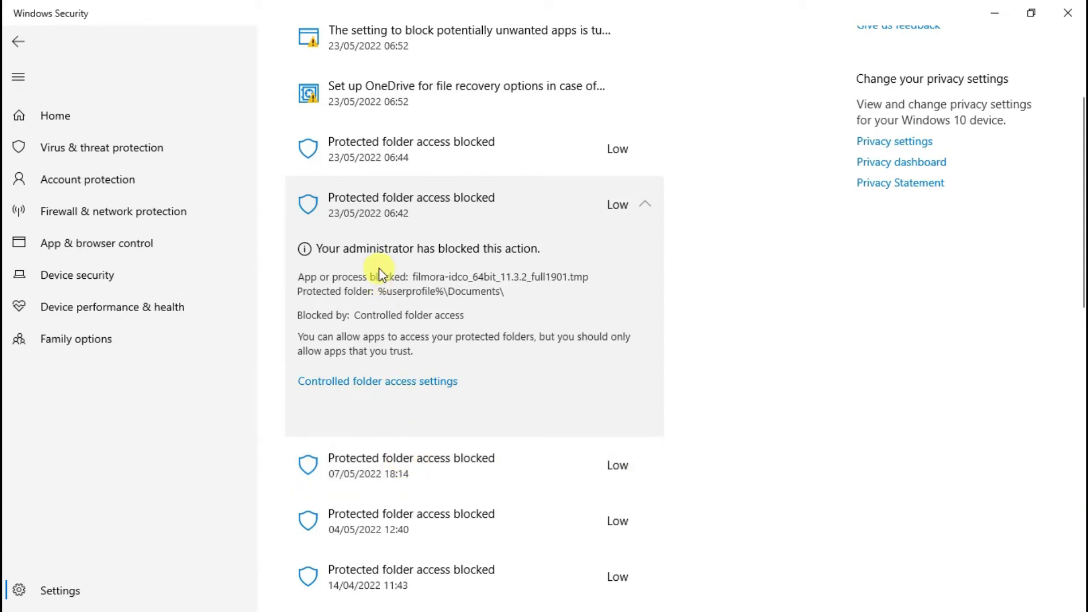
Allow the 07/05 blocked FNativeWebEngine.exe on the device and close Windows Security
click(644, 465)
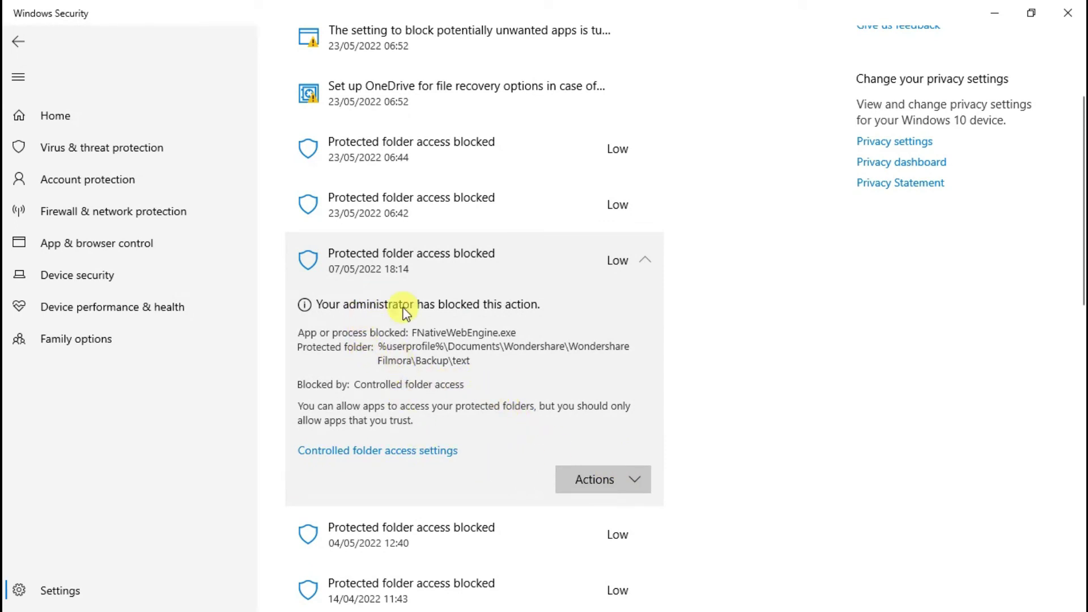
click(640, 482)
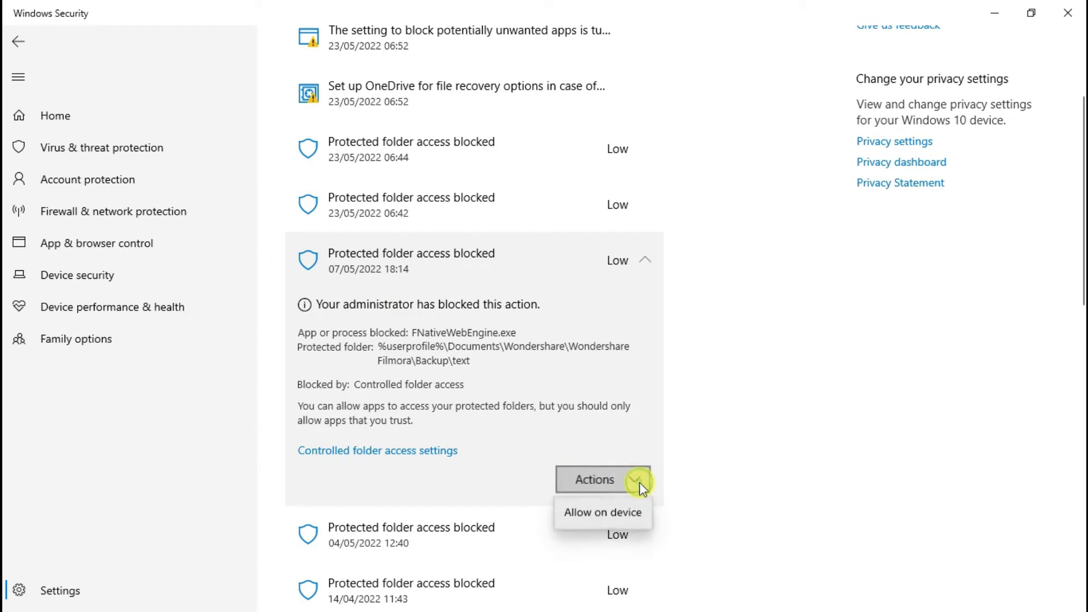
click(607, 514)
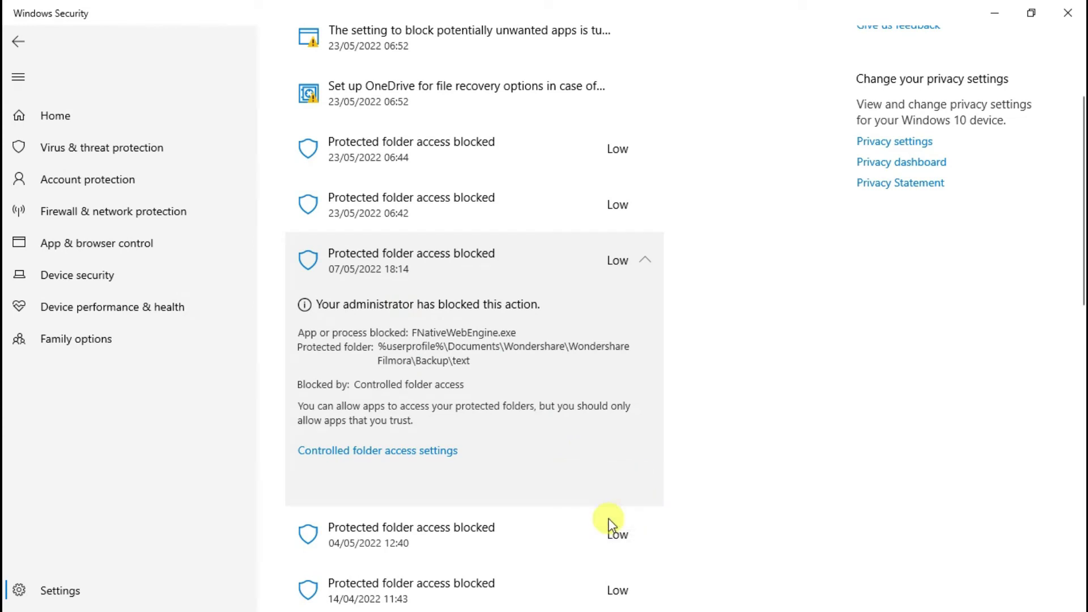
click(646, 535)
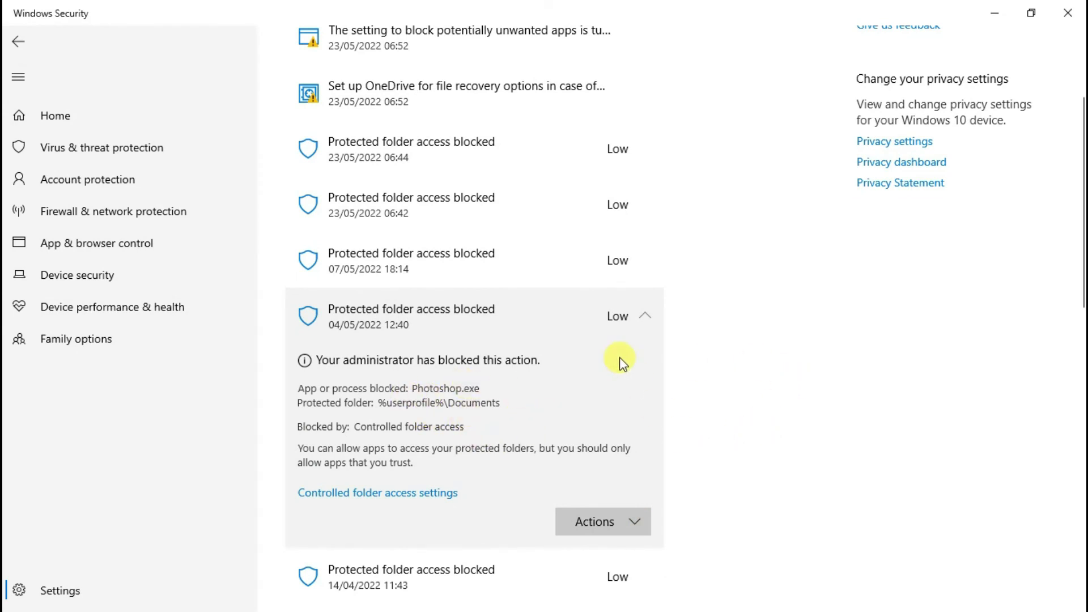
click(1069, 21)
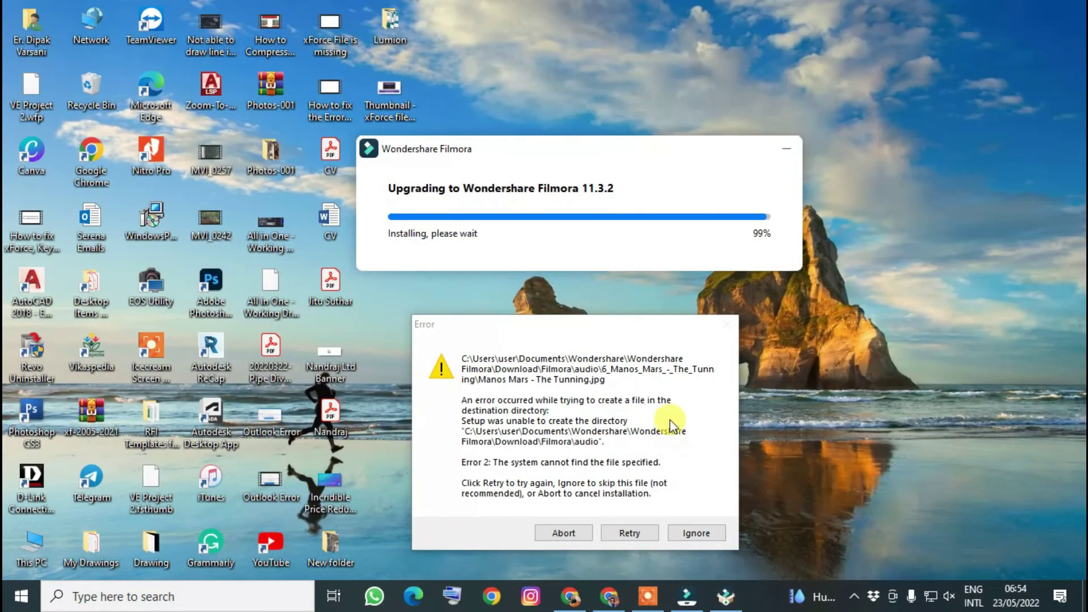
Retry the failed file in the Filmora installer's error dialog so the 11.3.2 upgrade continues
drag(610, 331, 604, 309)
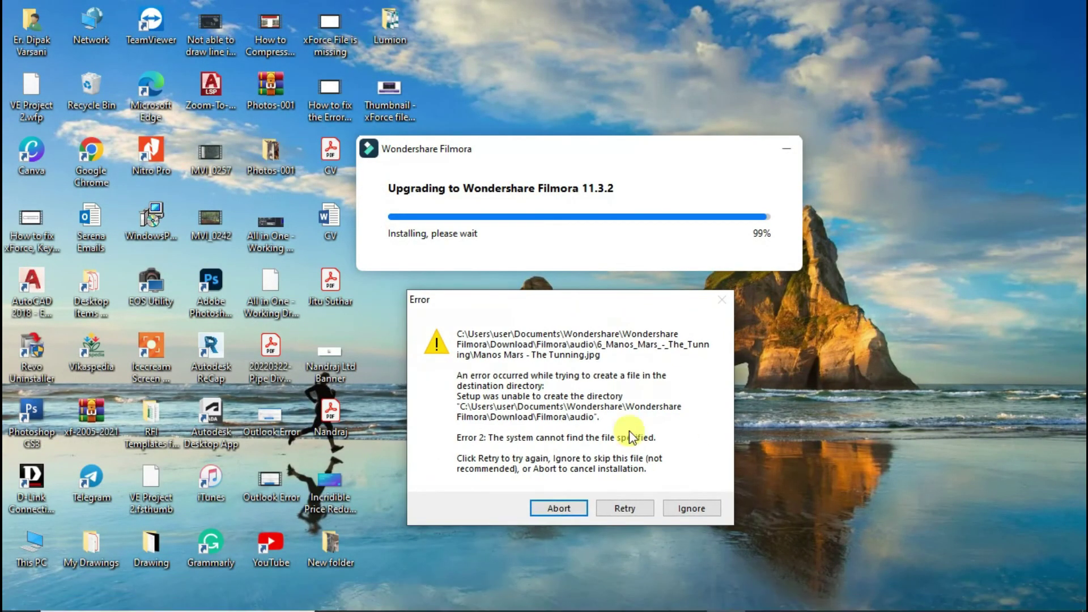
click(622, 511)
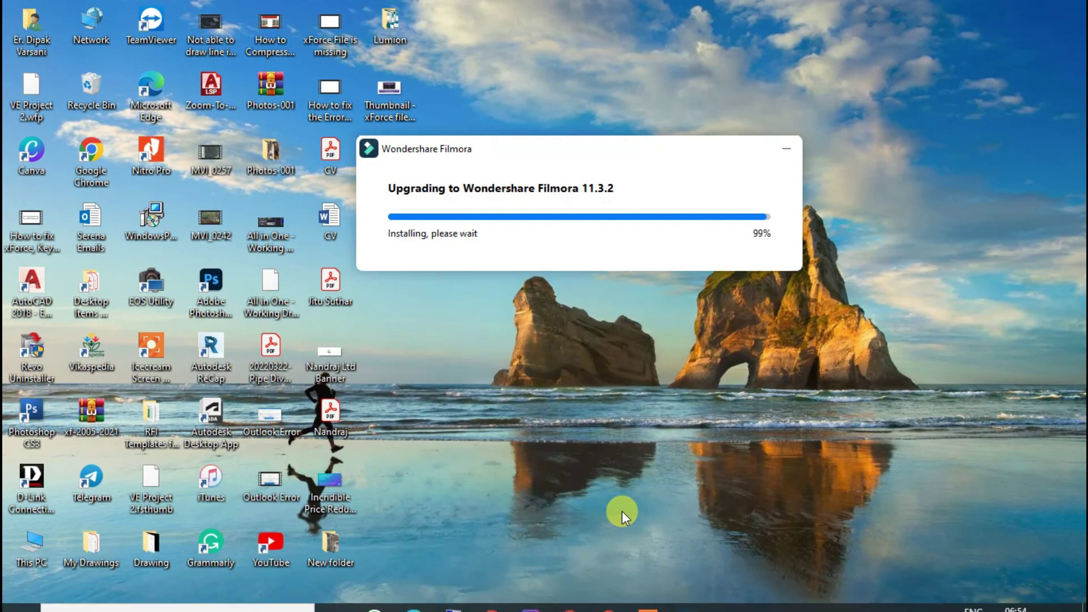